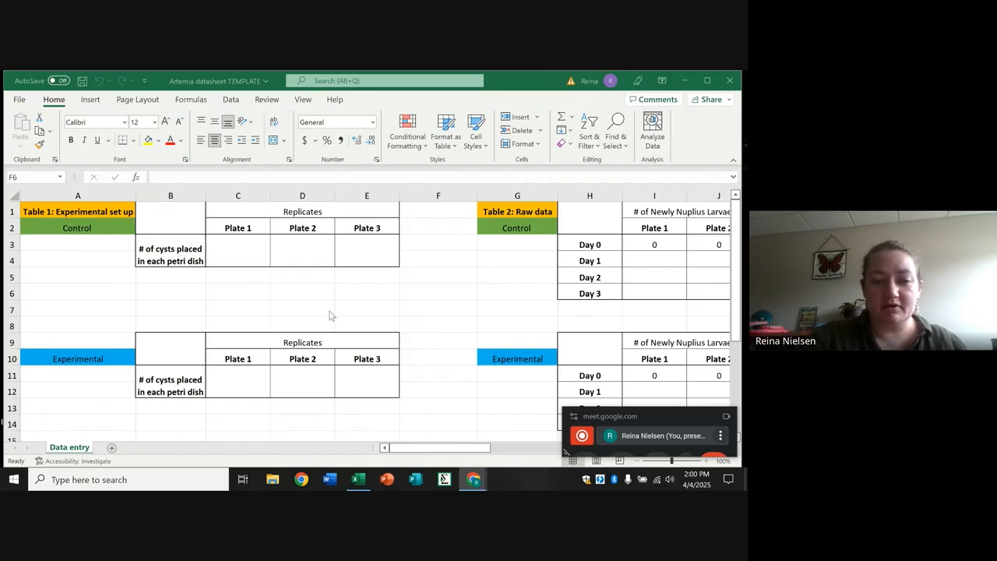
click(447, 449)
drag(444, 448, 415, 428)
click(90, 228)
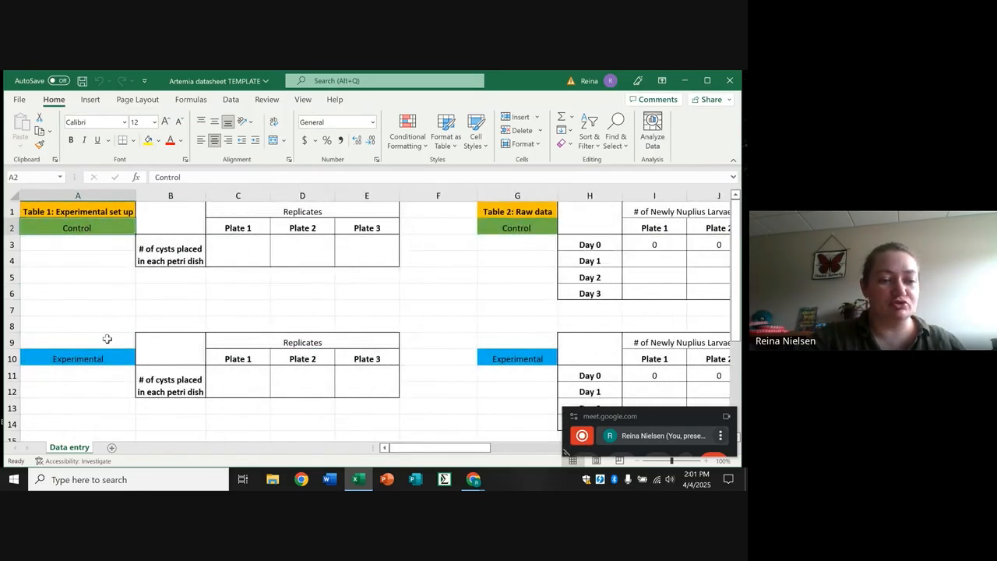
click(104, 360)
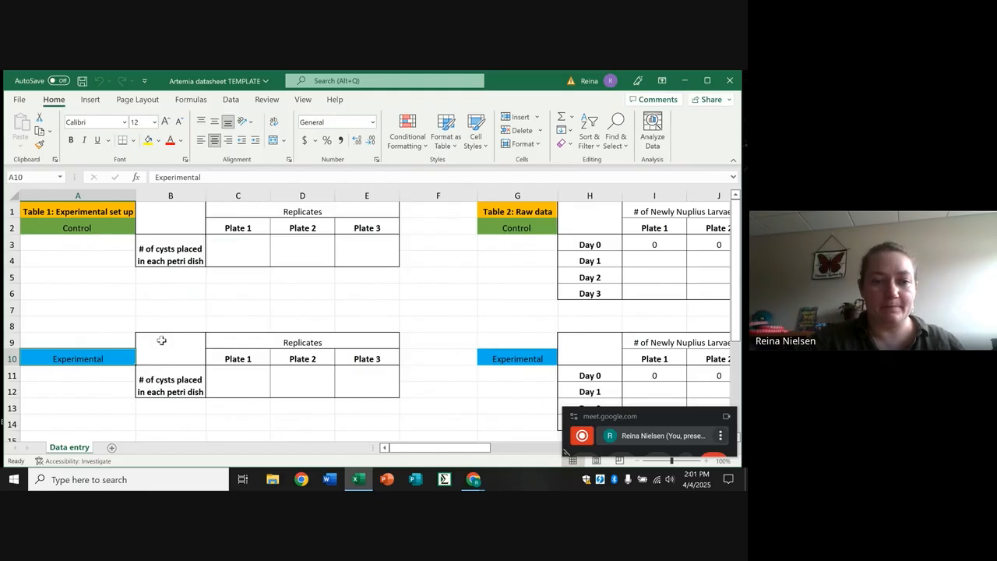
In Table 1, enter the control group's cyst counts: 52 for Plate 1, 68 for Plate 2 and 49 for Plate 3.
click(232, 251)
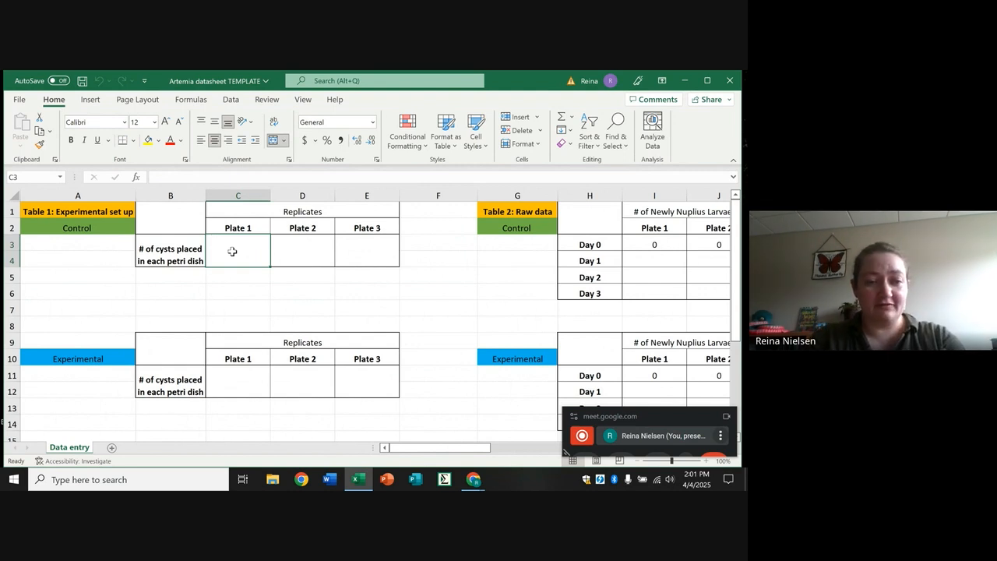
text(52)
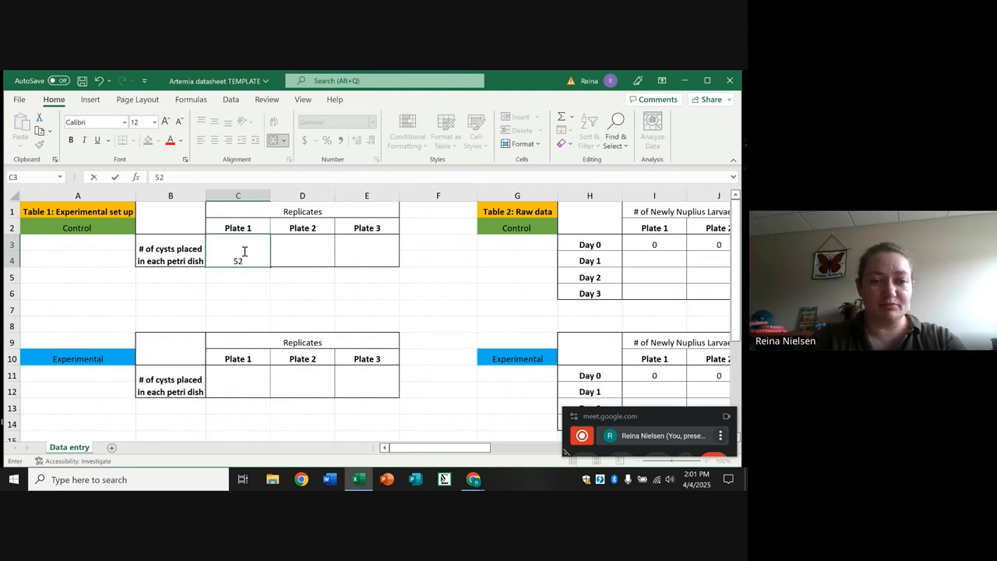
click(301, 251)
text(68)
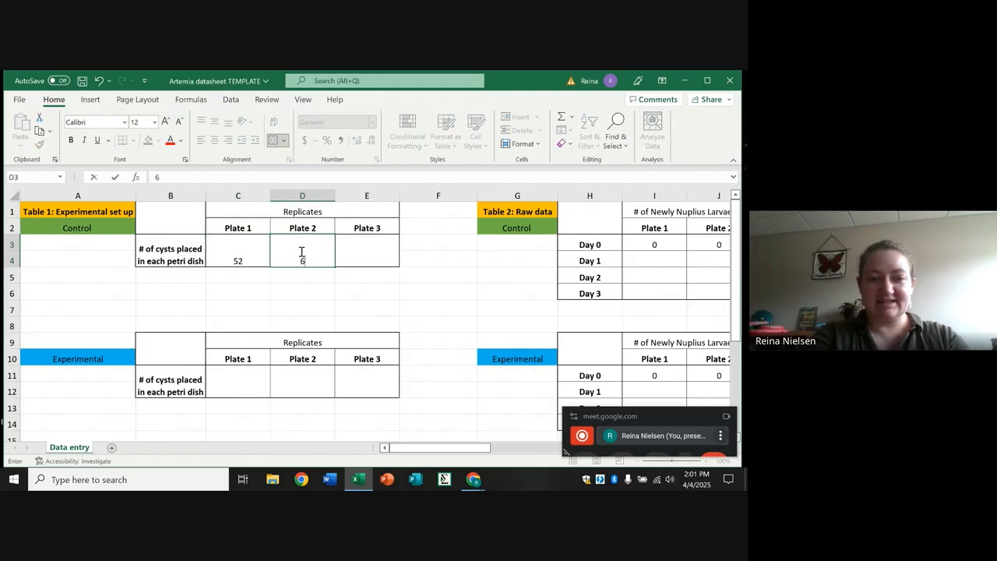
click(359, 254)
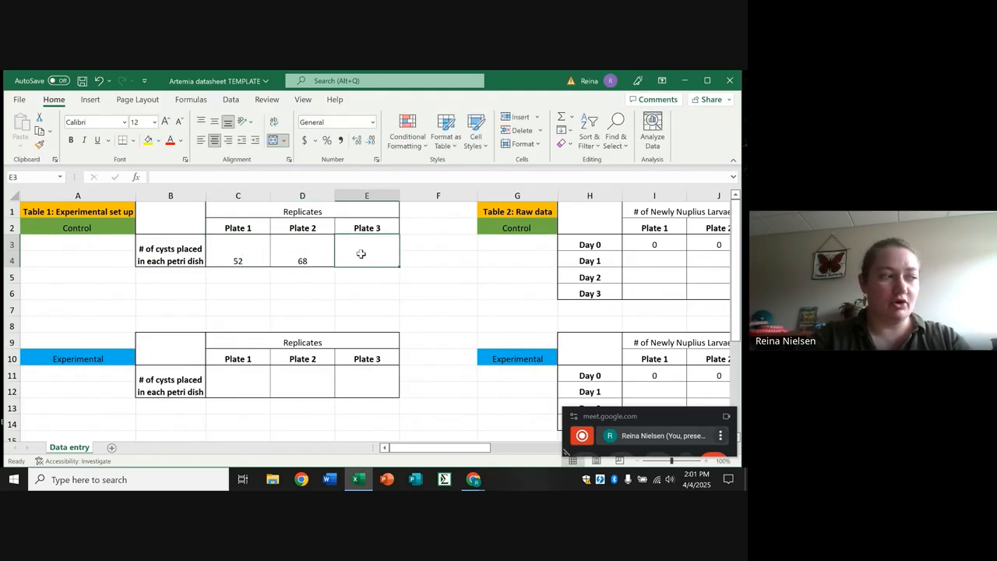
text(49)
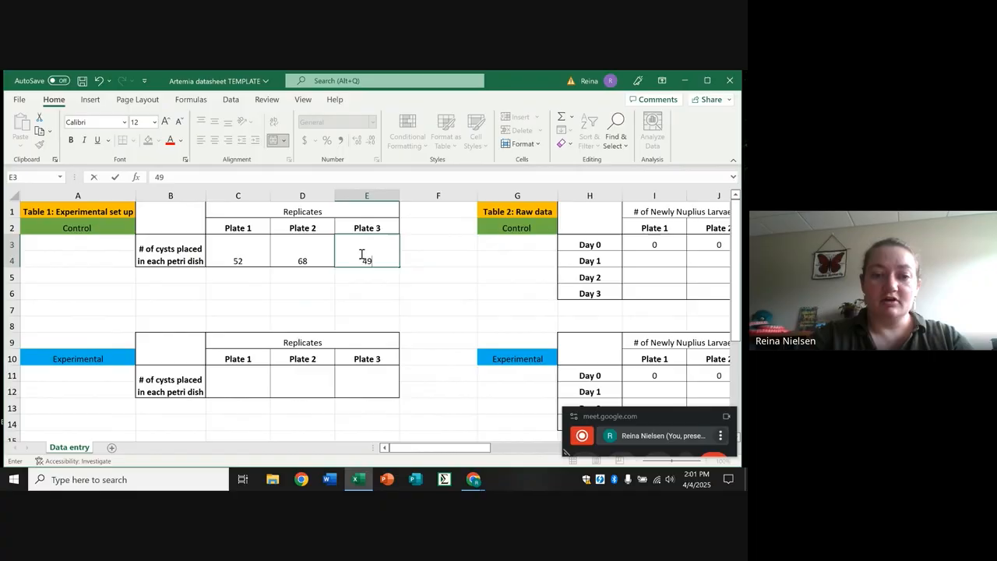
In Table 1, enter the experimental group's cyst counts: 61 for Plate 1, 55 for Plate 2 and 53 for Plate 3.
click(100, 359)
click(229, 379)
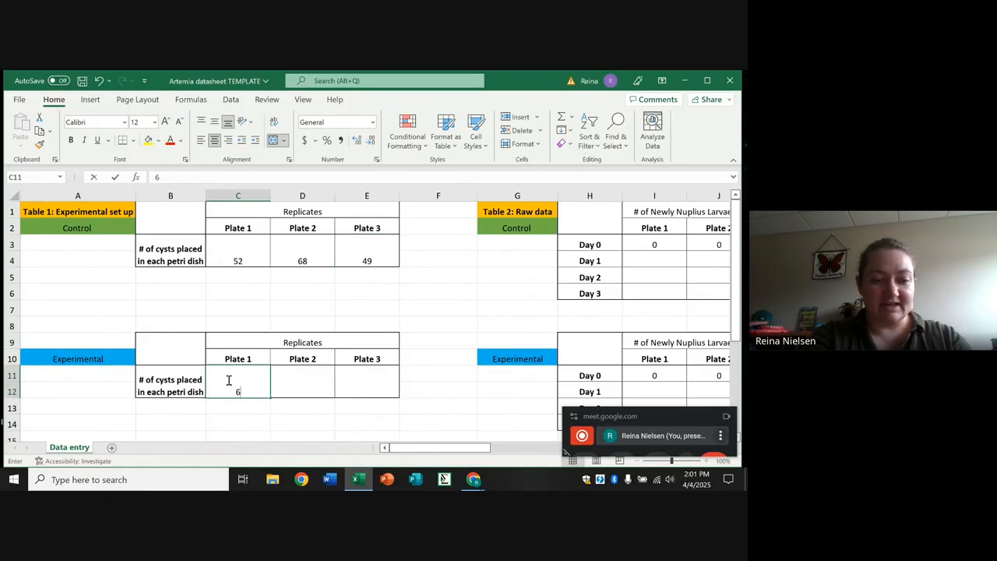
text(61)
click(298, 384)
text(55)
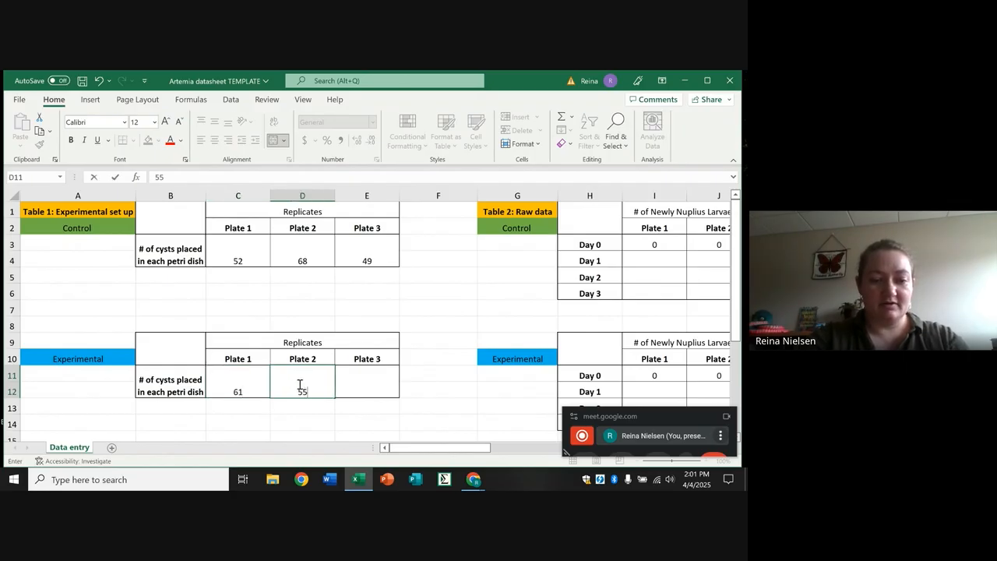
click(375, 383)
text(5)
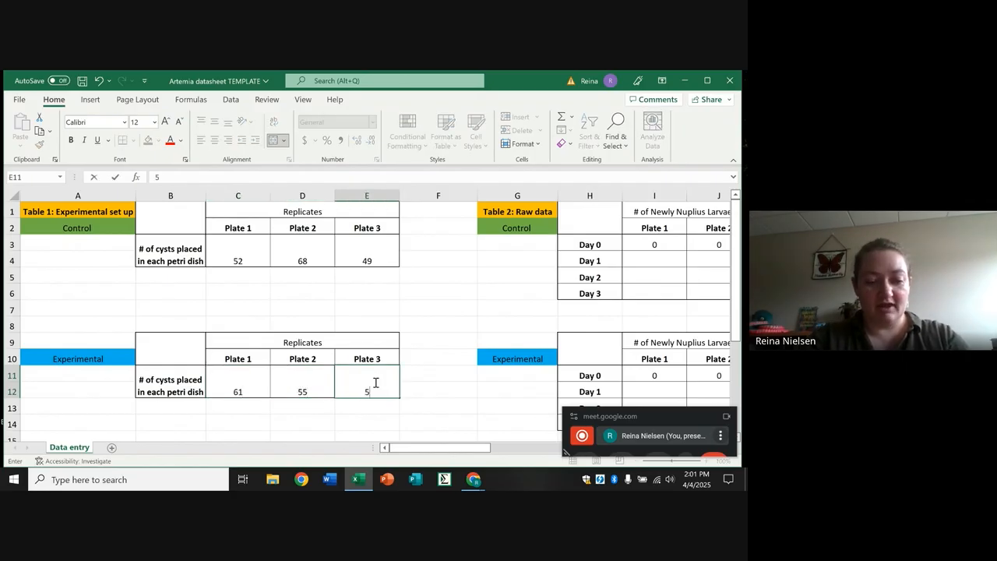
text(3)
click(426, 384)
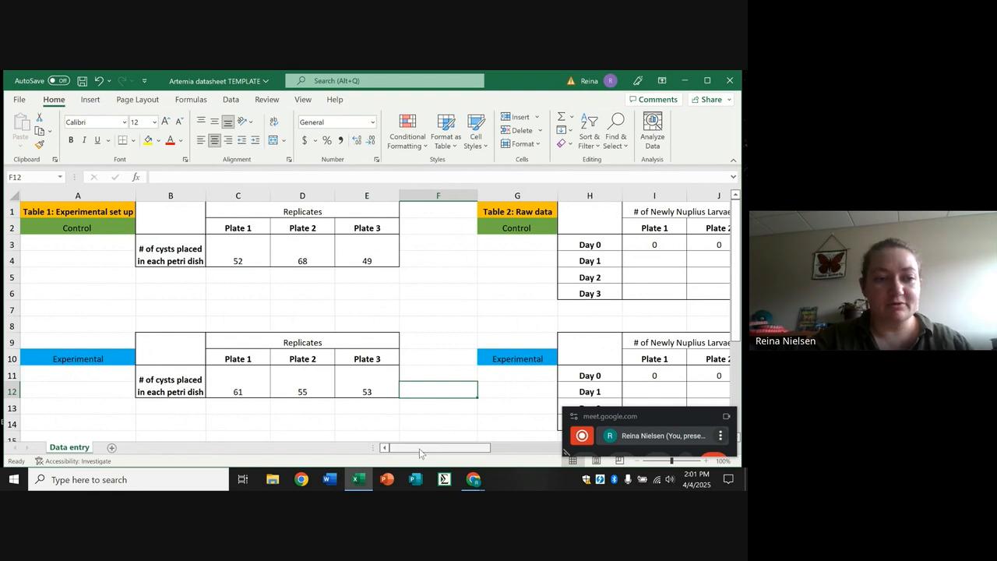
In Table 2, enter the control group's Day 1 larvae counts of 3, 5 and 6 for Plates 1 to 3.
drag(420, 453, 481, 455)
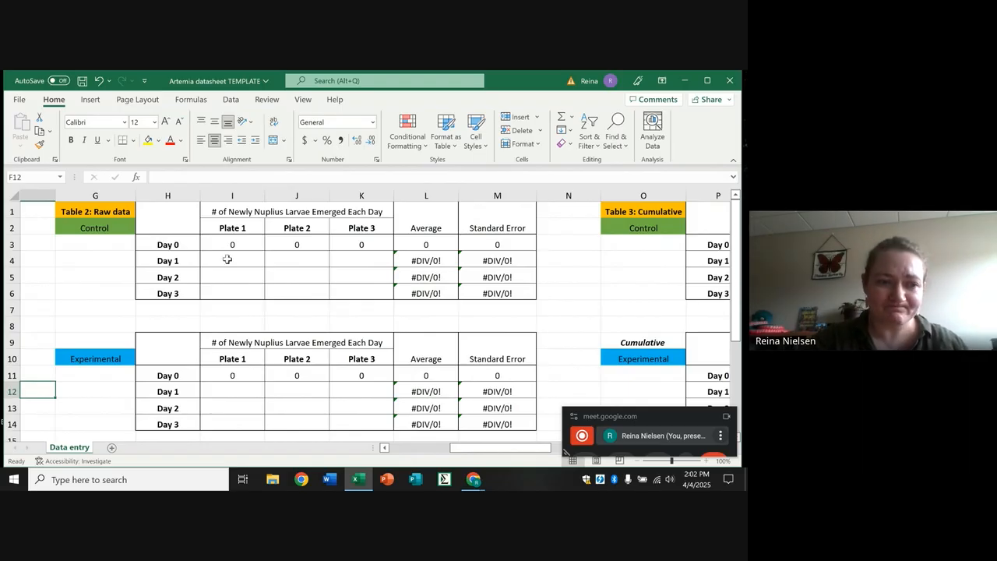
click(227, 259)
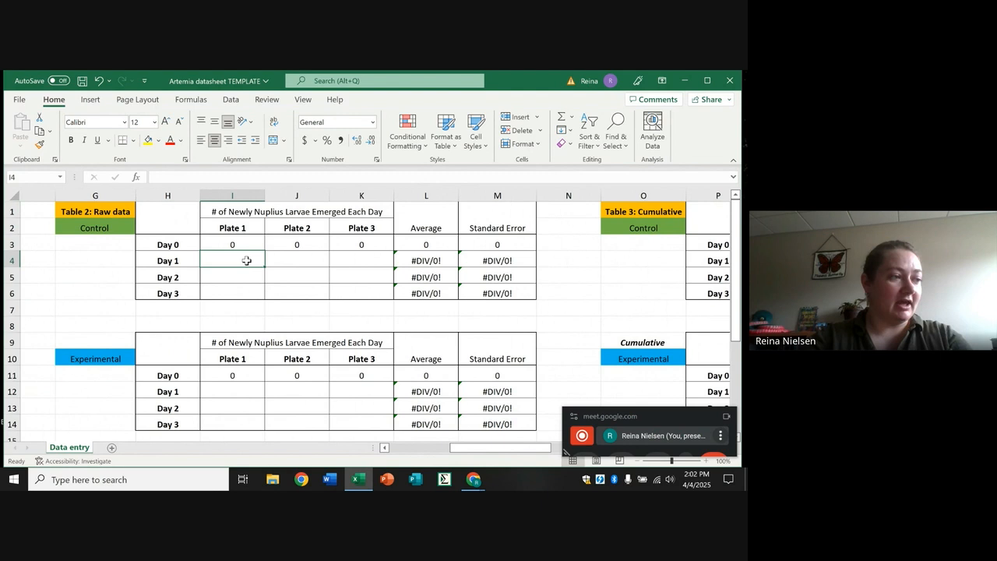
text(3)
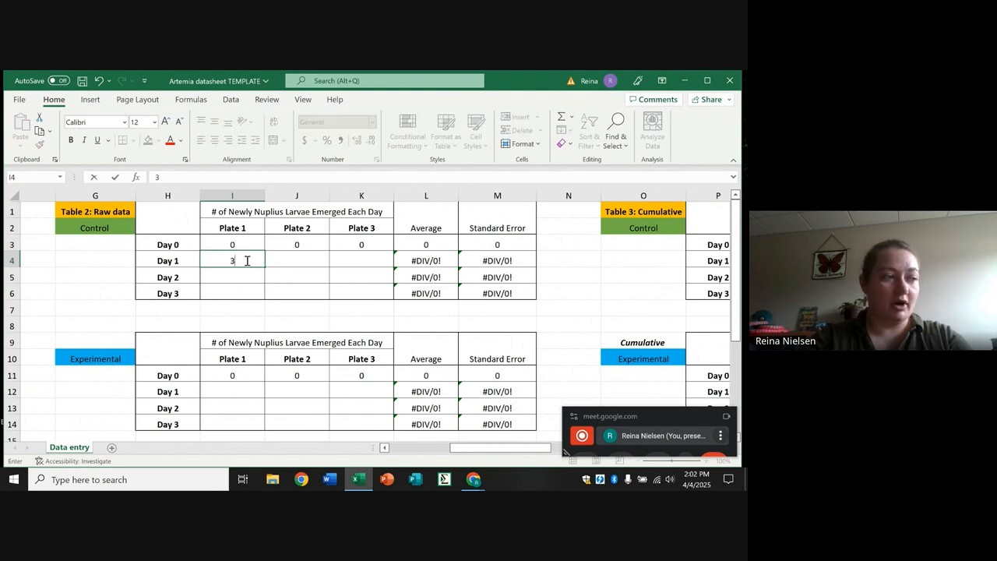
click(290, 261)
text(5)
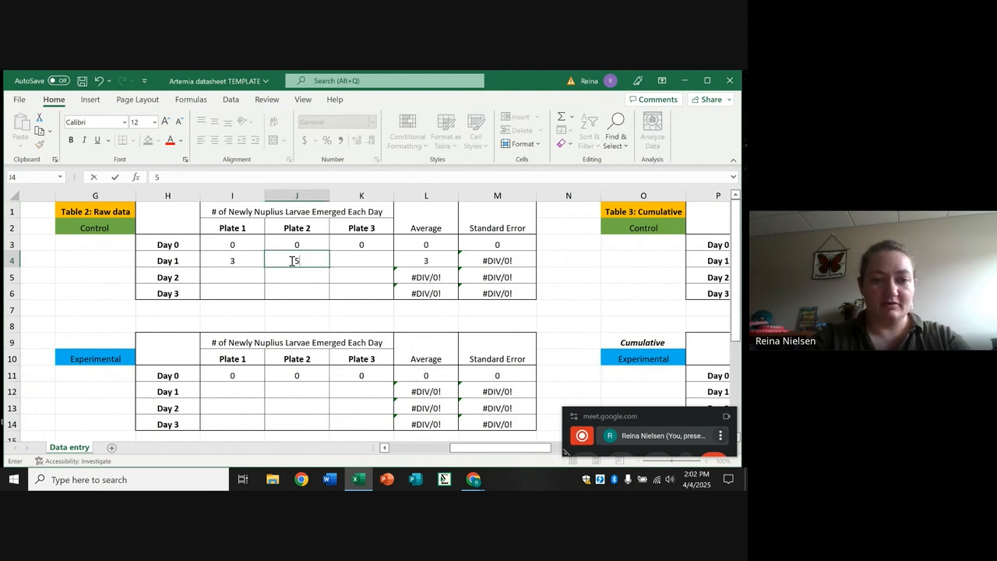
click(358, 262)
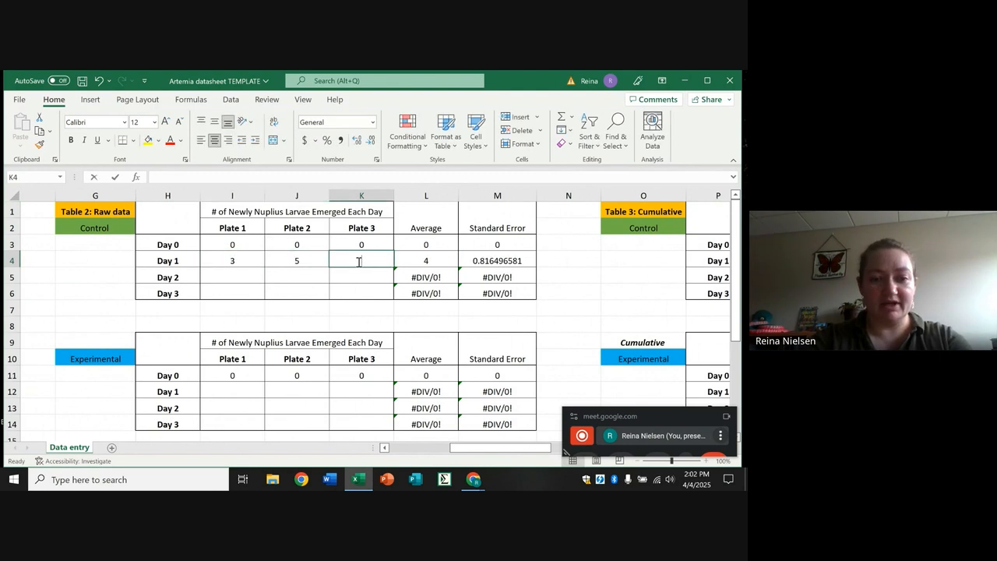
text(6)
Enter the control group's Day 2 larvae counts in Table 2 as 12, 15 and 18 for Plates 1 to 3.
click(228, 275)
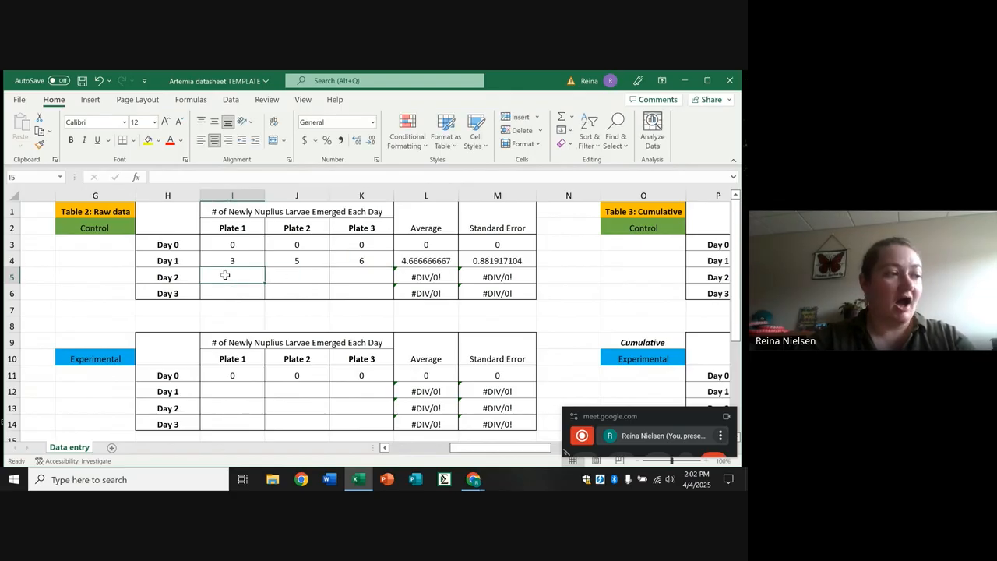
text(12)
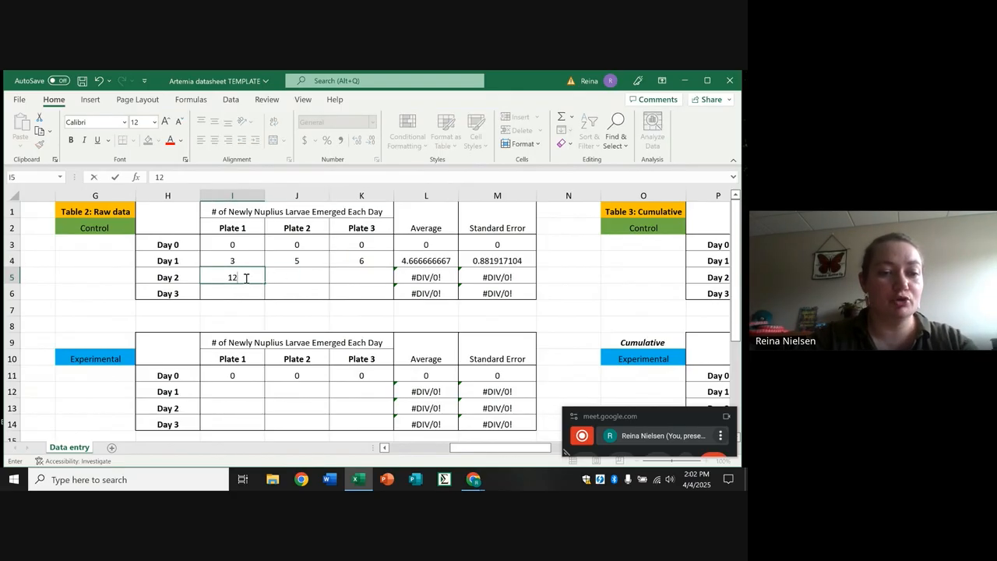
click(288, 275)
text(15)
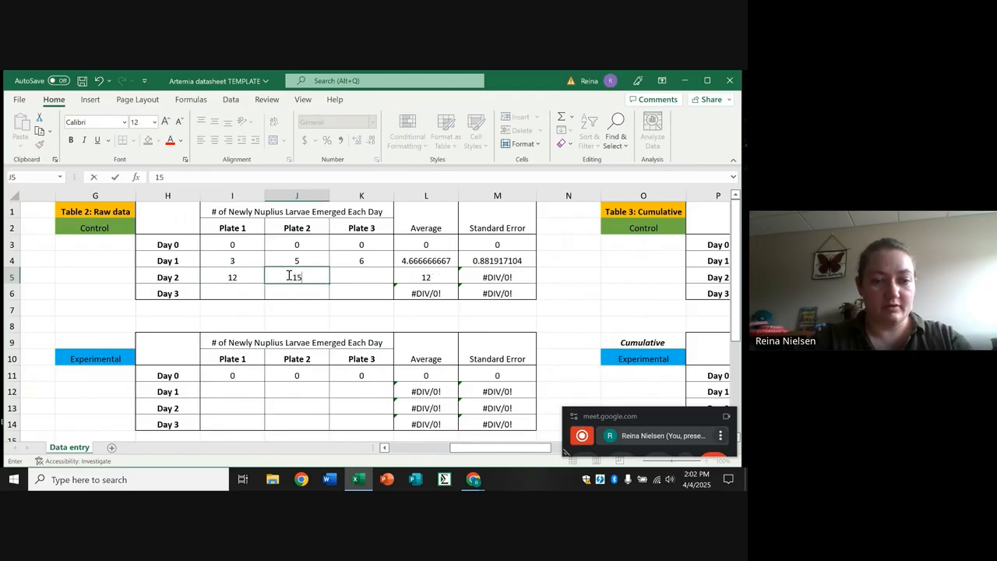
click(350, 271)
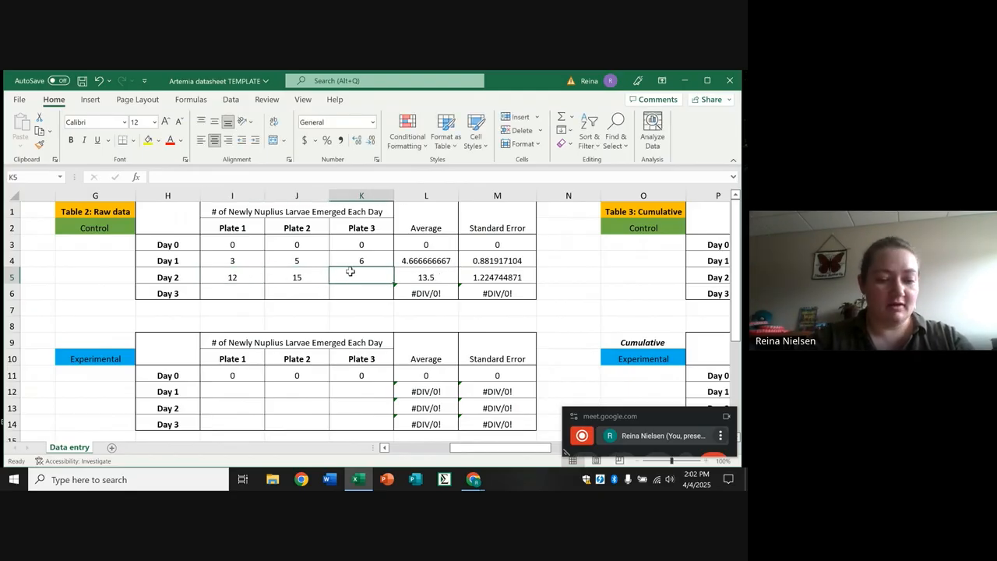
text(18)
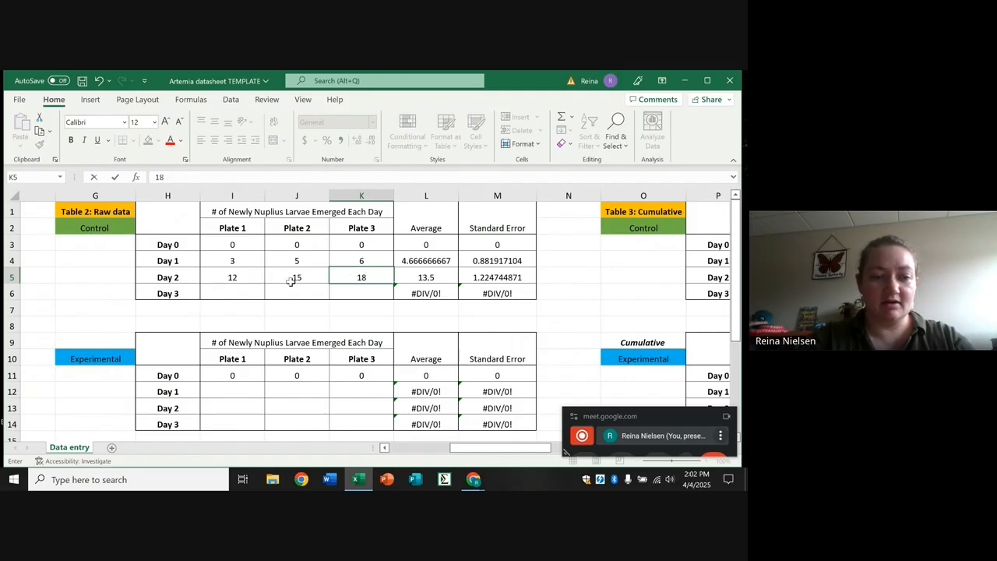
Fill in the control group's Day 3 larvae counts in Table 2 with 9, 8 and 9 for Plates 1 to 3.
click(230, 293)
text(9)
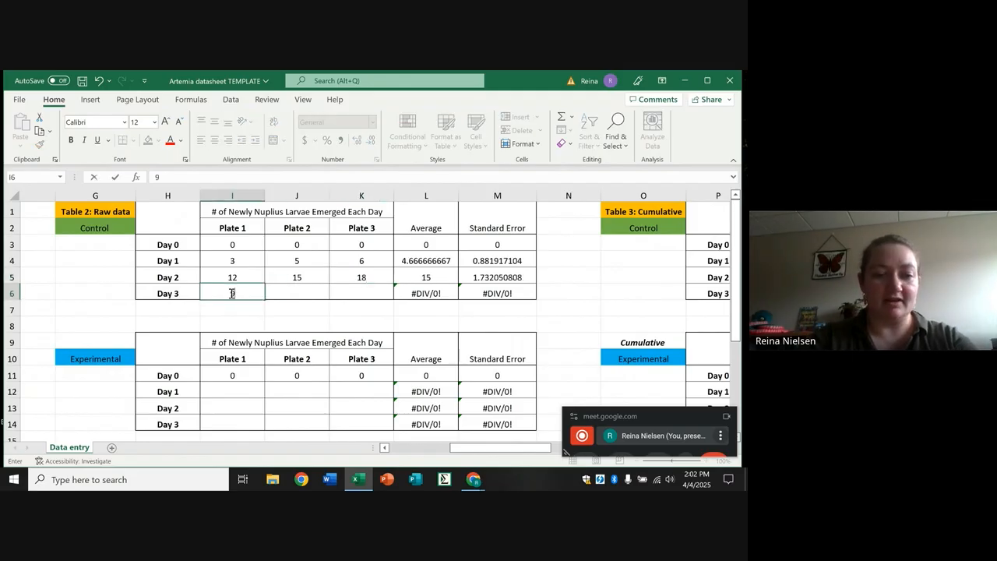
click(291, 292)
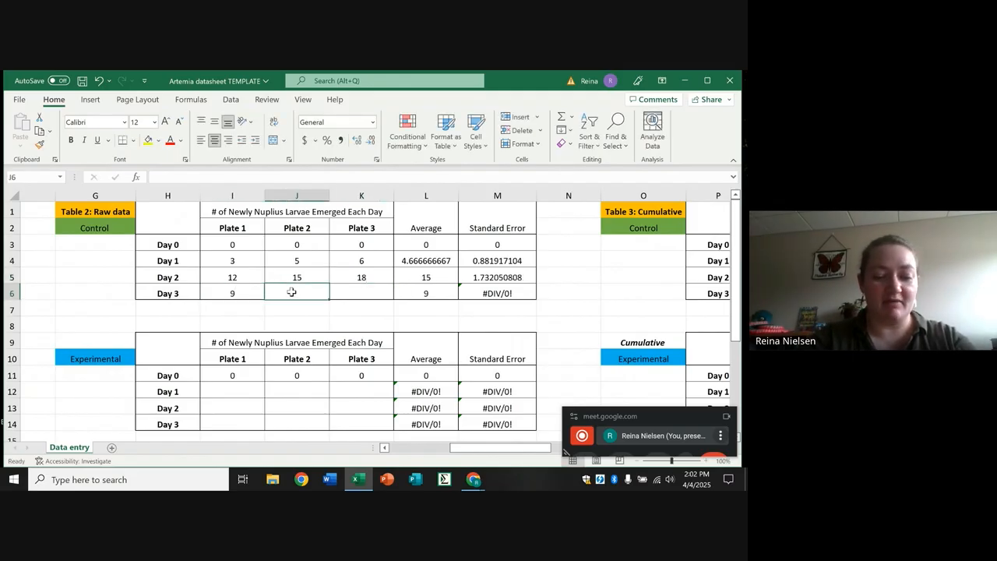
text(8)
click(353, 291)
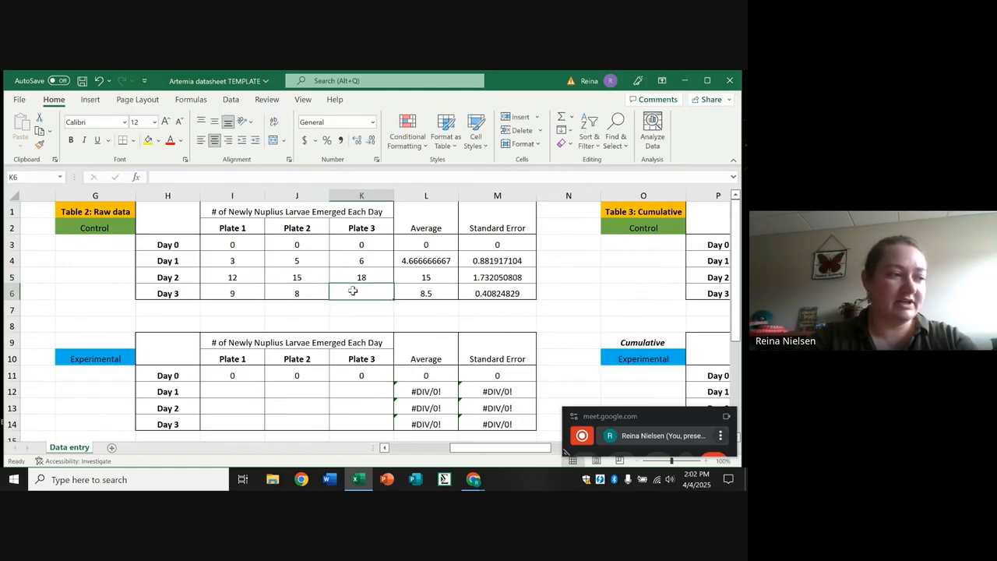
text(9)
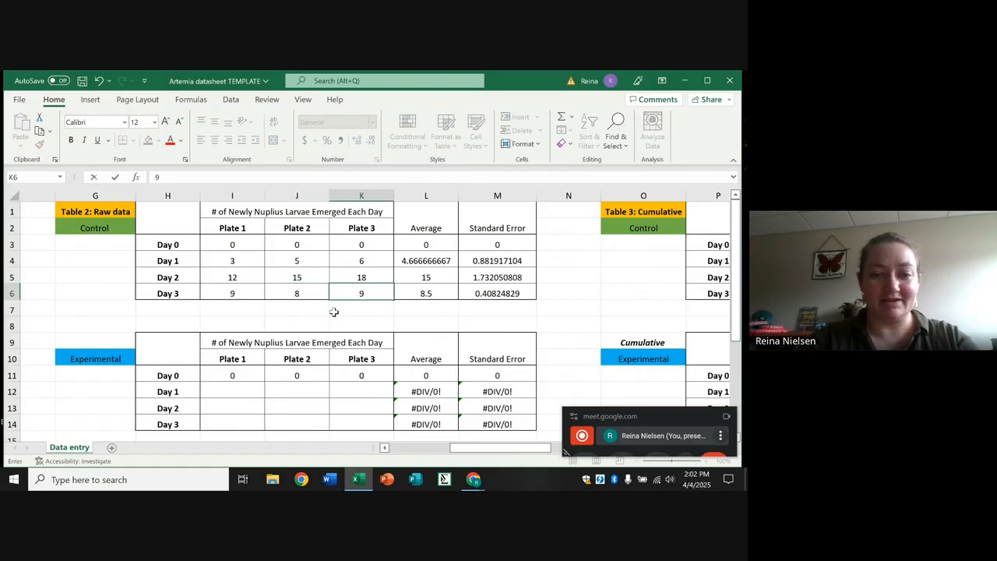
click(334, 312)
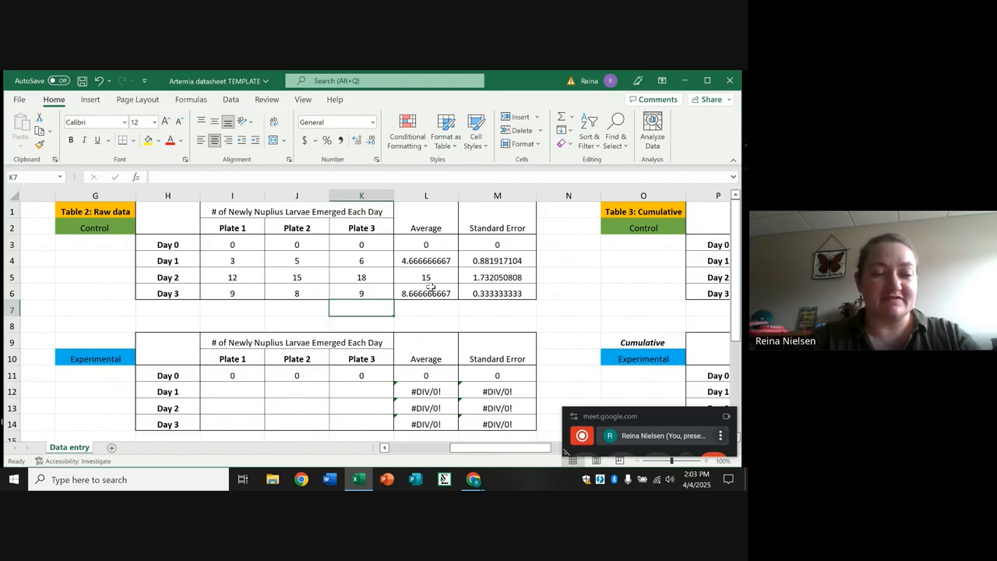
In Table 2, enter the experimental group's Day 1 larvae counts of 2, 1 and 0 for Plates 1 to 3.
click(85, 360)
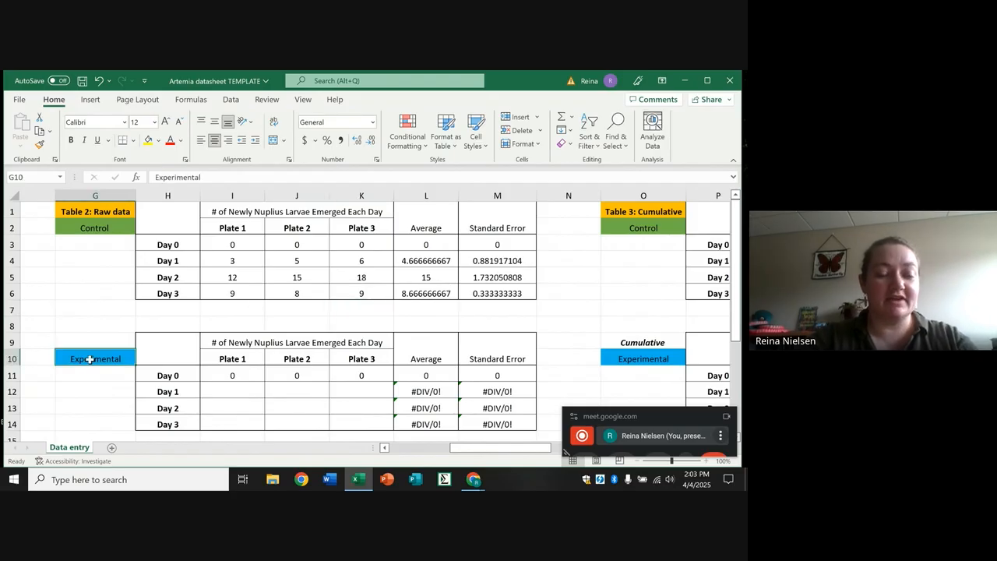
click(249, 391)
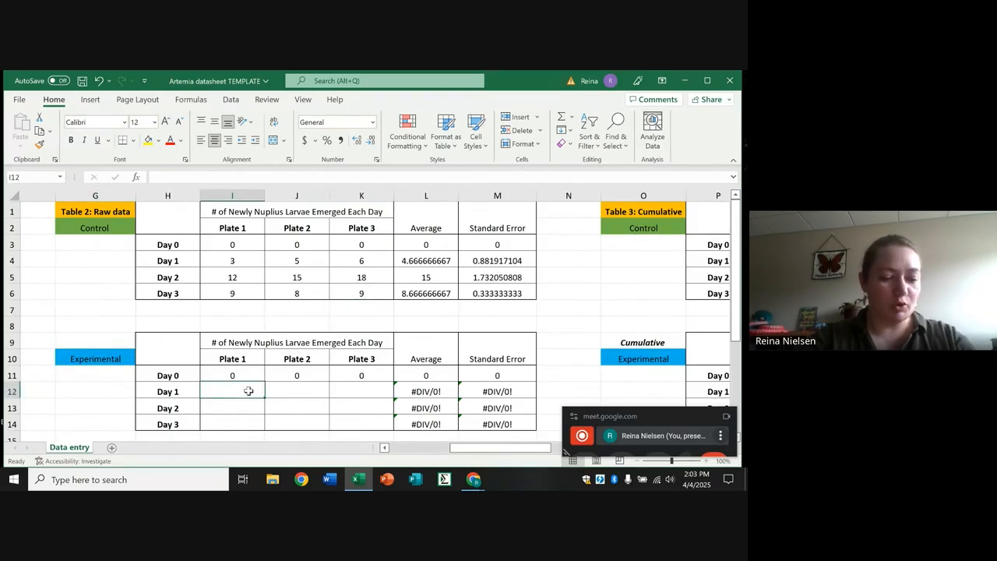
text(2)
key(Tab)
text(1)
key(Tab)
text(0)
key(Tab)
Enter the experimental group's Day 2 larvae counts in Table 2 as 5, 6 and 4 for Plates 1 to 3.
key(Down)
key(Left)
key(Left)
key(Left)
key(Left)
key(Right)
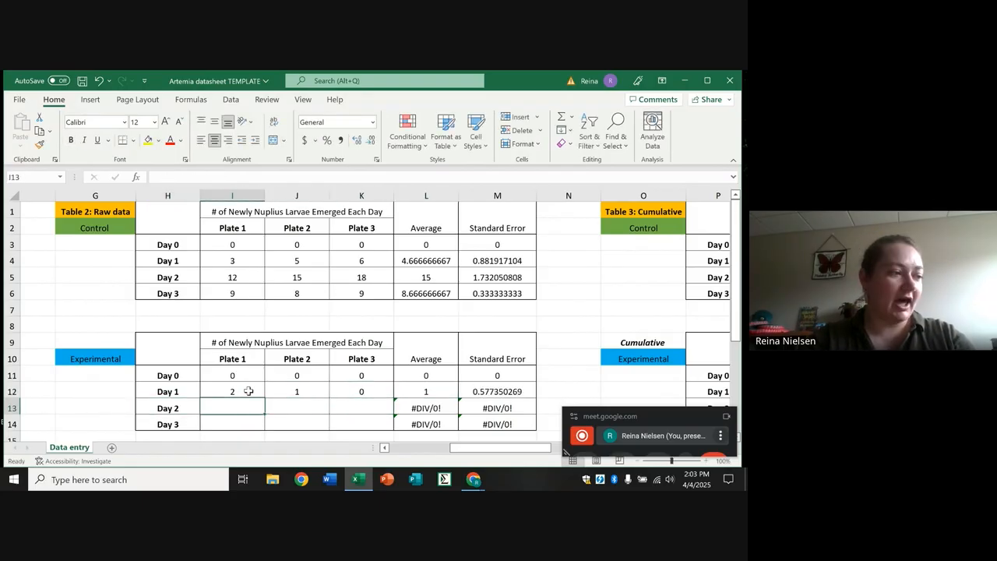
text(5)
key(Tab)
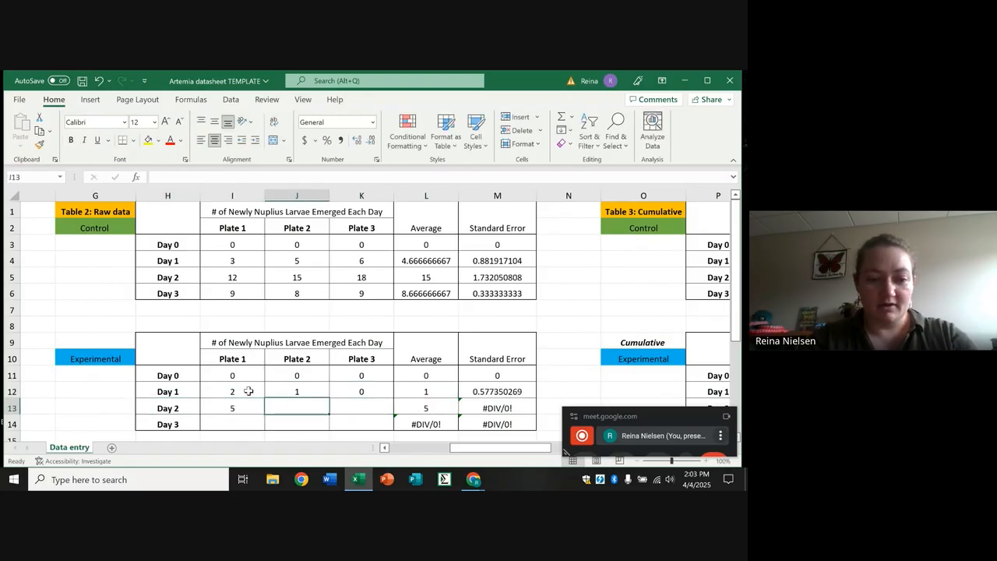
text(6)
key(Tab)
text(4)
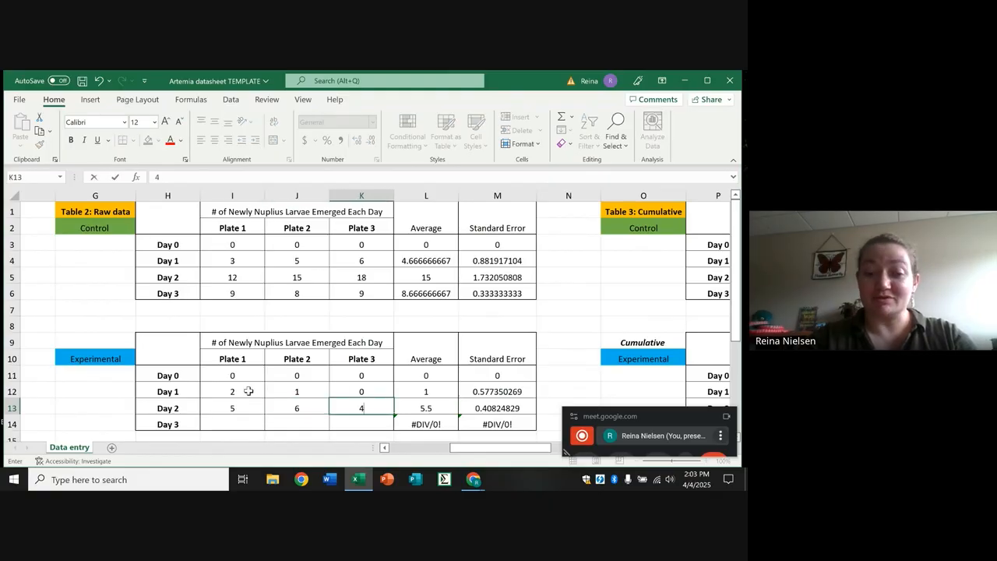
key(Tab)
Fill in the experimental group's Day 3 larvae counts in Table 2 with 2, 4 and 8 for Plates 1 to 3.
key(Down)
key(Left)
key(Left)
key(Left)
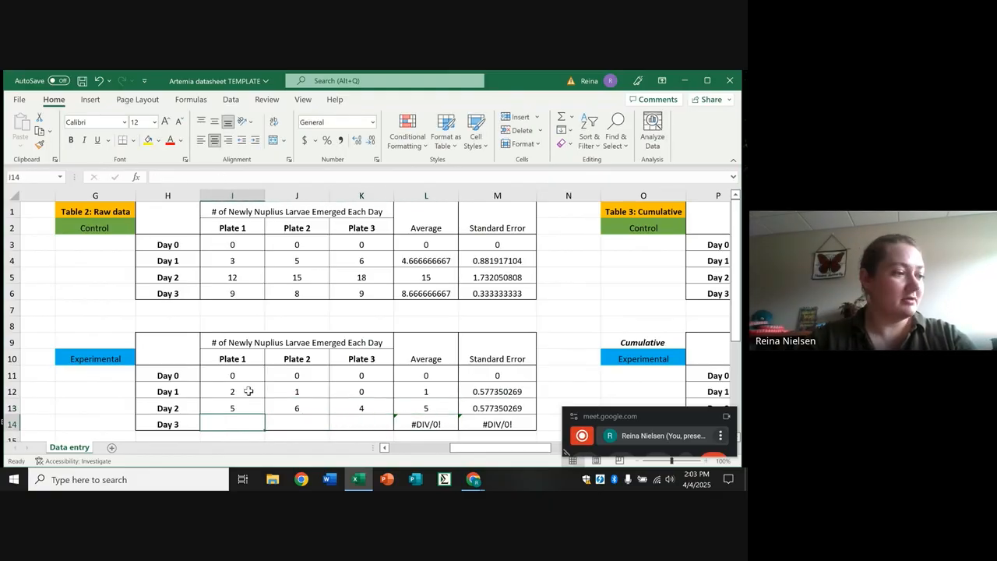
text(2)
key(Tab)
text(4)
key(Tab)
text(8)
click(247, 391)
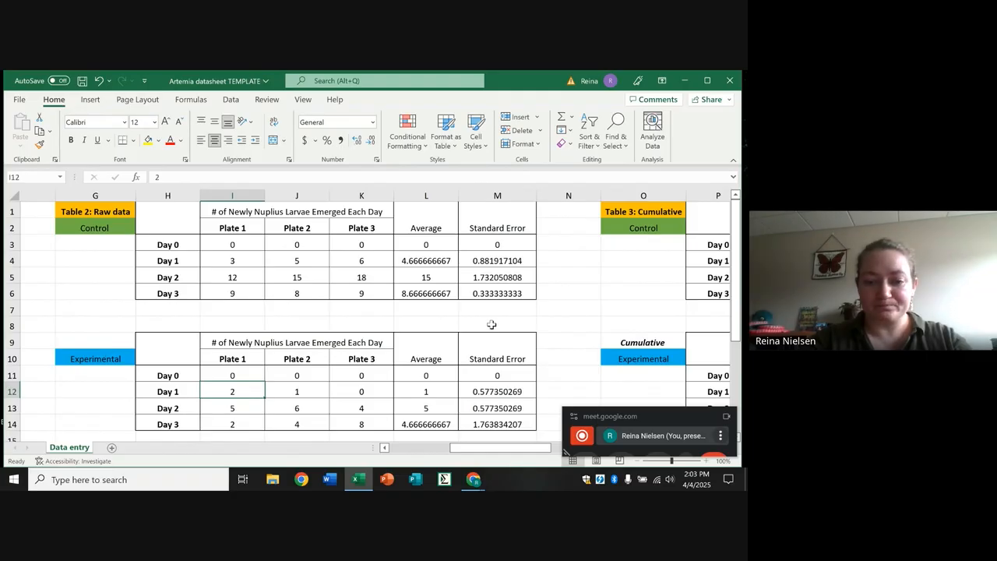
Examine the cumulative larvae counts in Table 3 and the cumulative percentages in Table 4, including the control group's Day 3 value for Plate 1.
drag(457, 448, 533, 446)
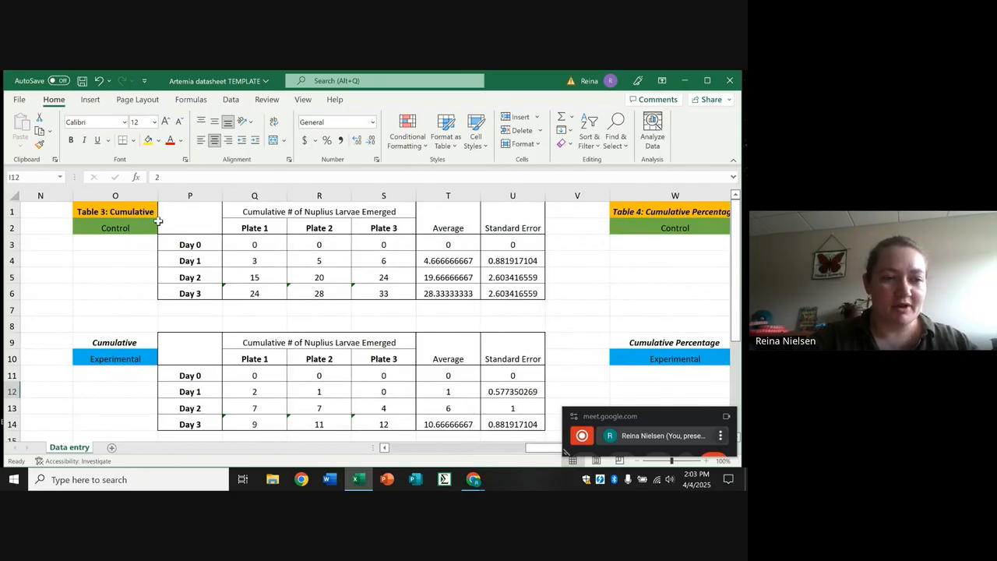
click(90, 212)
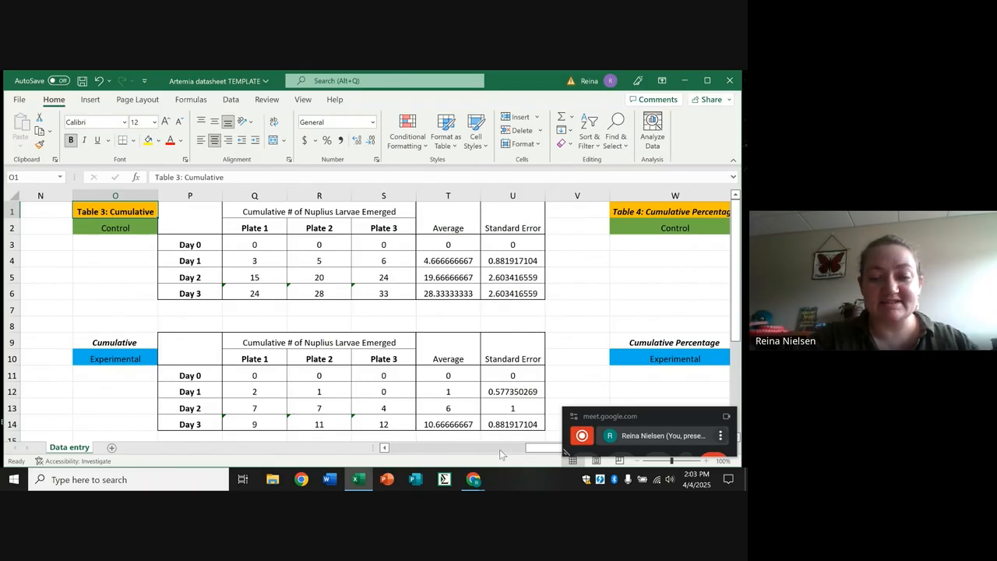
drag(533, 450, 528, 449)
drag(514, 452, 535, 452)
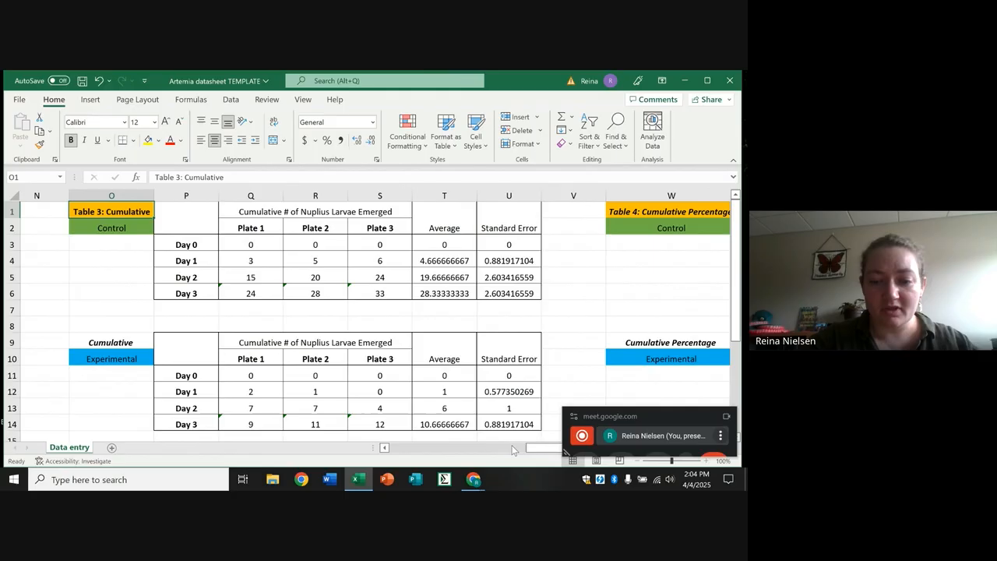
drag(532, 454, 617, 443)
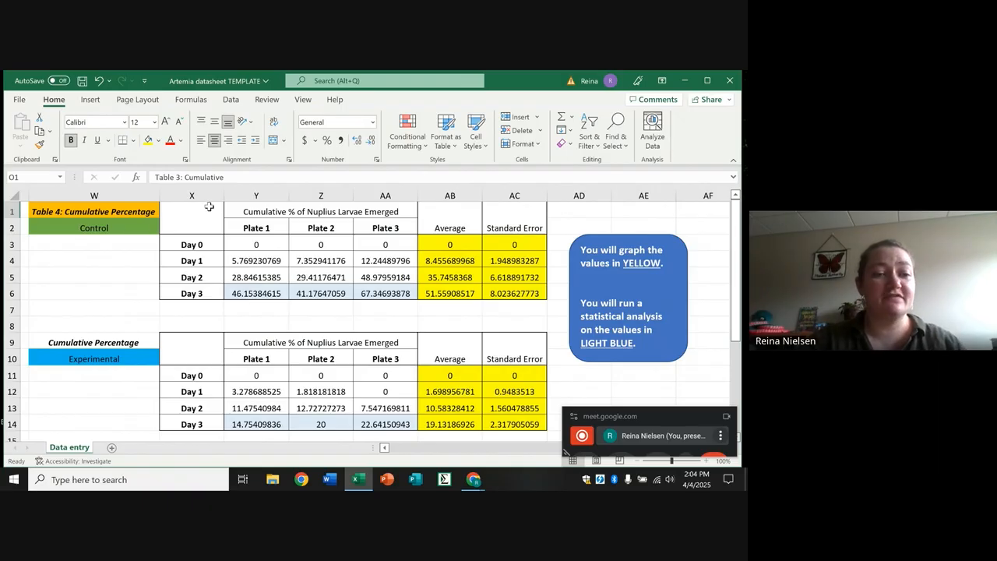
click(79, 213)
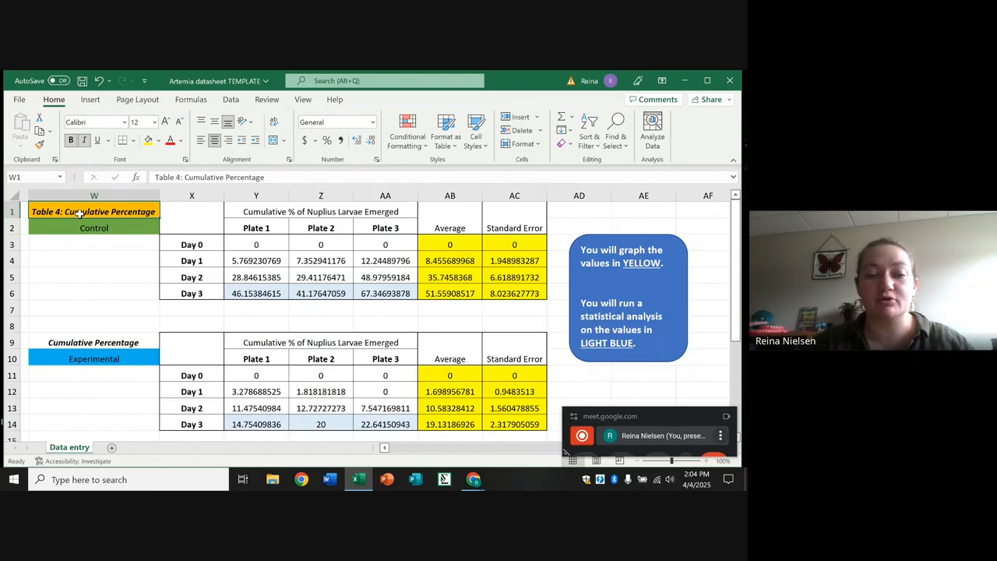
click(199, 296)
click(230, 296)
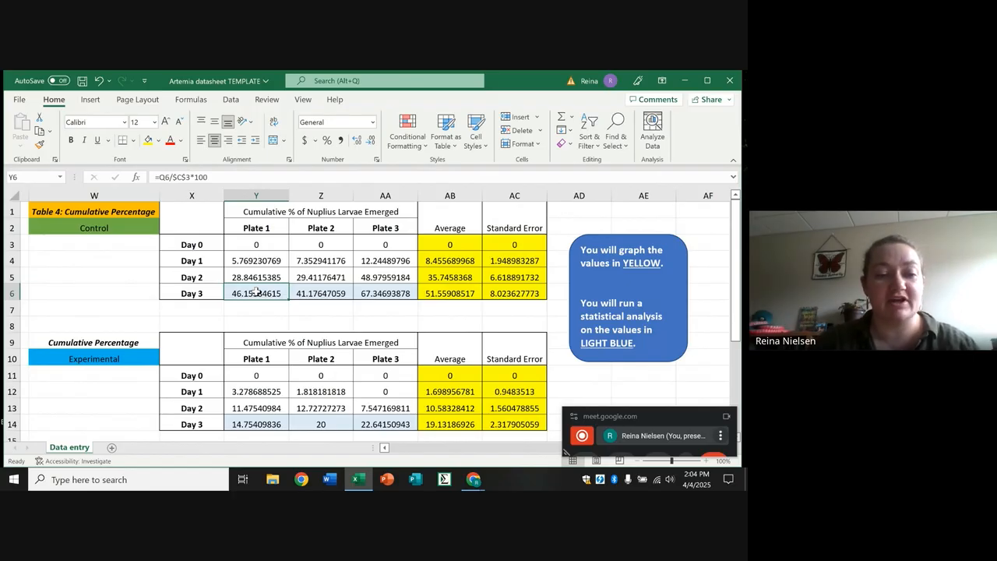
click(272, 225)
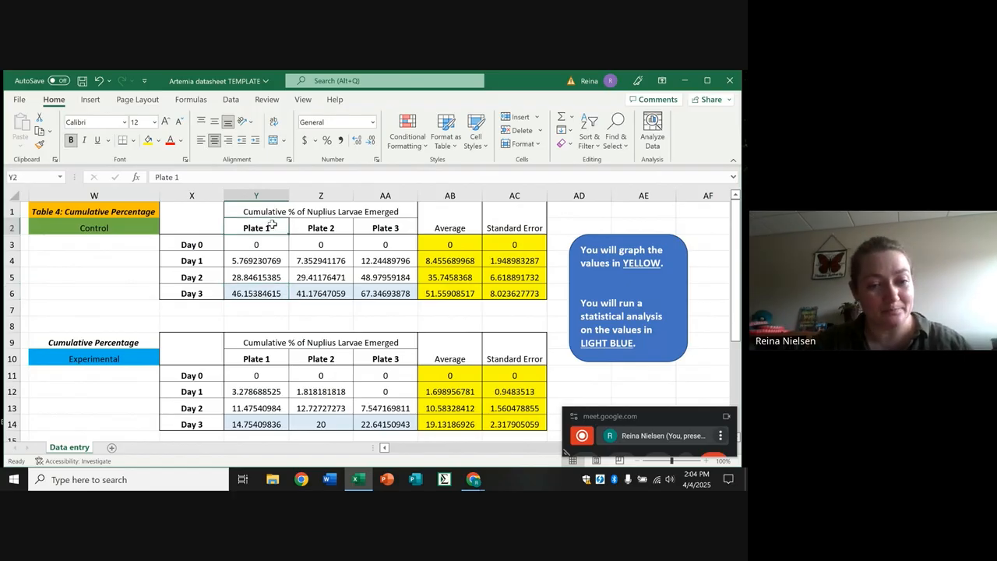